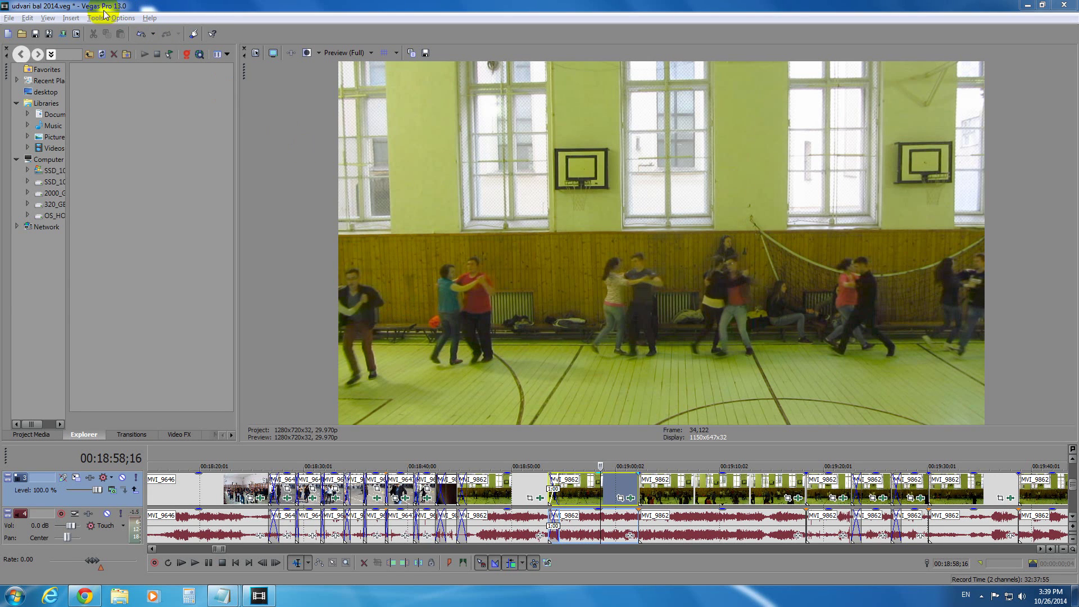
Pick White Balance in the Video FX list and drag its Default preset toward the clip
{"action": "left_click", "coordinate": [469, 293]}
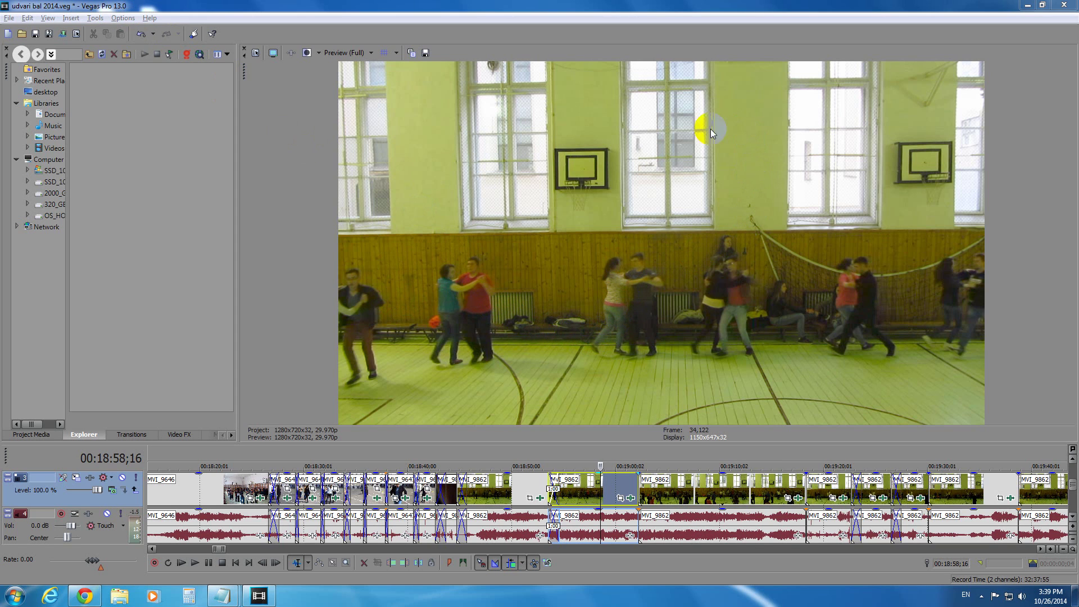
{"action": "left_click", "coordinate": [726, 245]}
{"action": "left_click", "coordinate": [540, 240]}
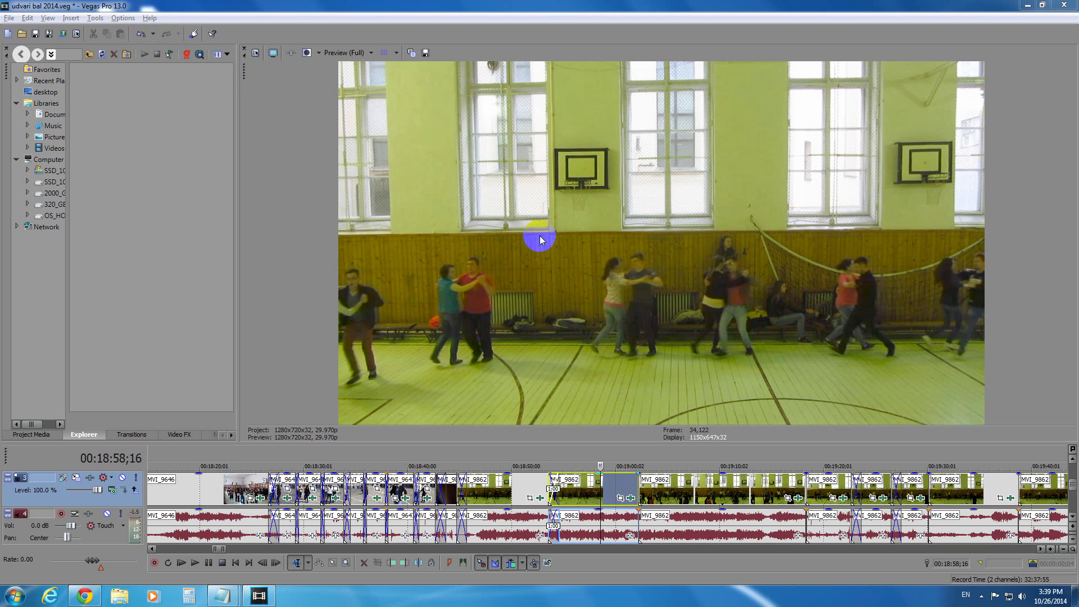
{"action": "left_click", "coordinate": [180, 436]}
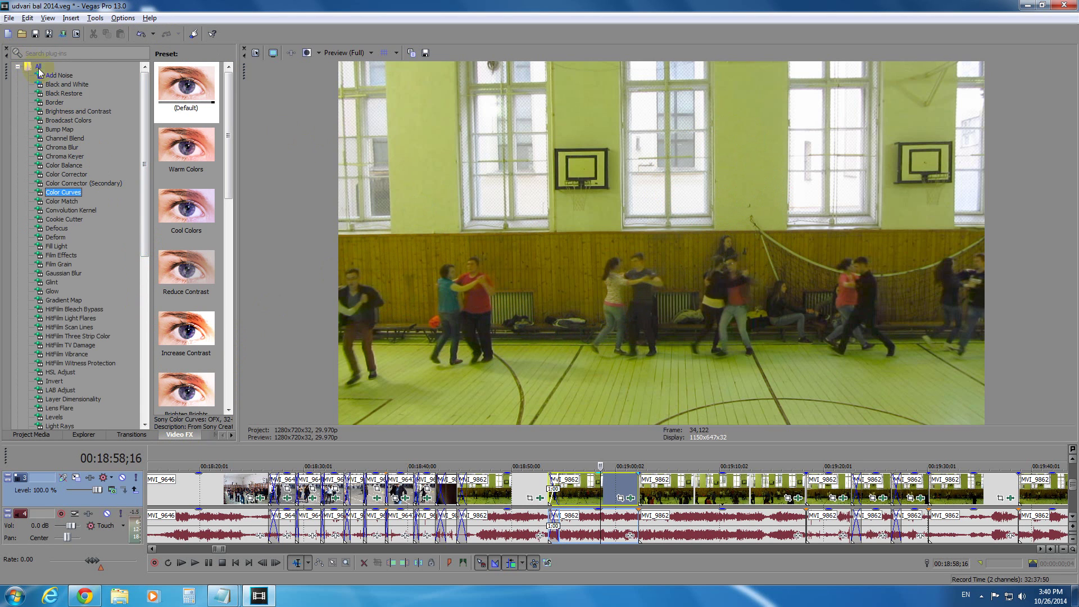
{"action": "left_click_drag", "start_coordinate": [147, 127], "coordinate": [144, 302]}
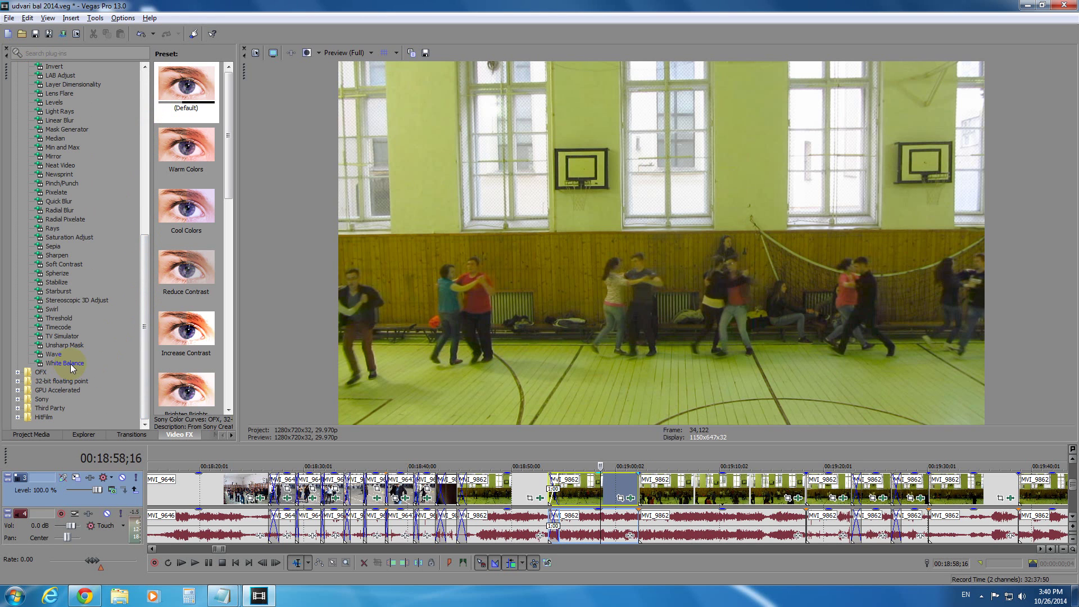
{"action": "left_click", "coordinate": [71, 364]}
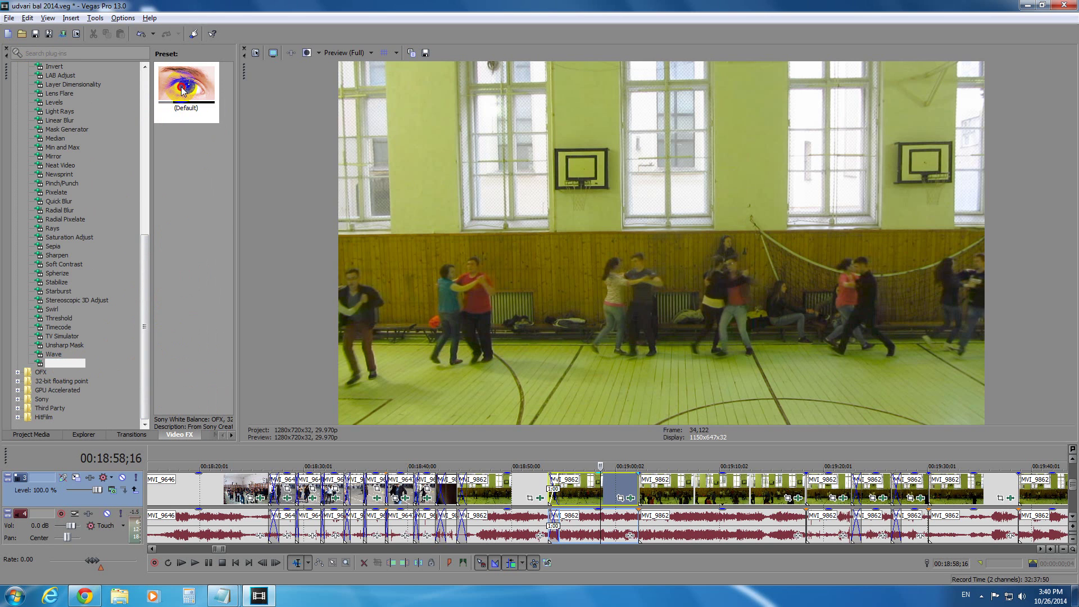
{"action": "left_click_drag", "start_coordinate": [184, 104], "coordinate": [529, 436]}
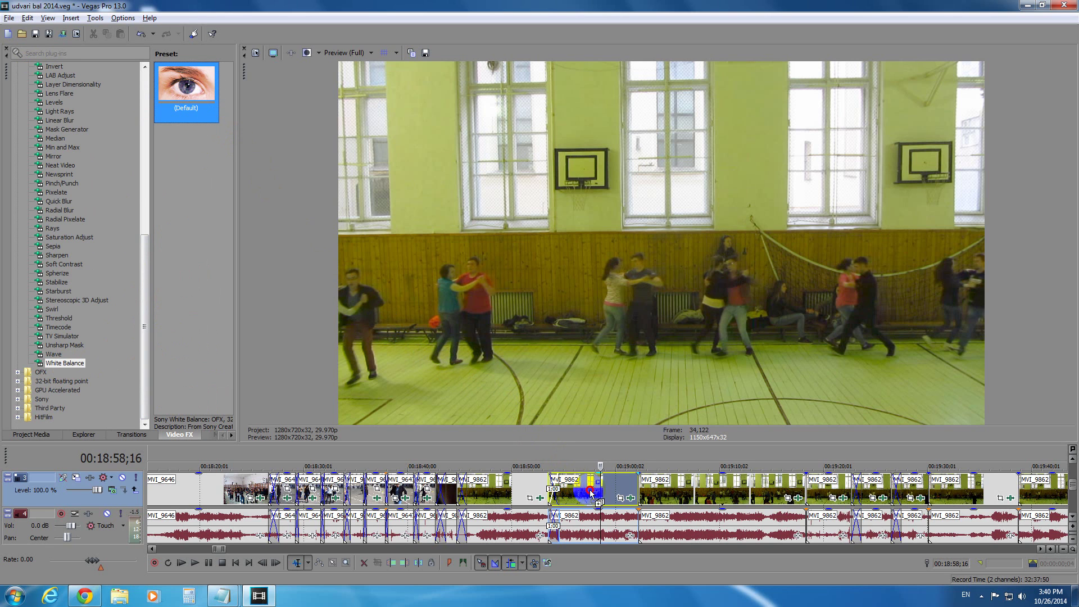
Drop the Default White Balance preset on MVI_9862 and sample the left backboard as white
{"action": "left_click_drag", "start_coordinate": [529, 436], "coordinate": [595, 489]}
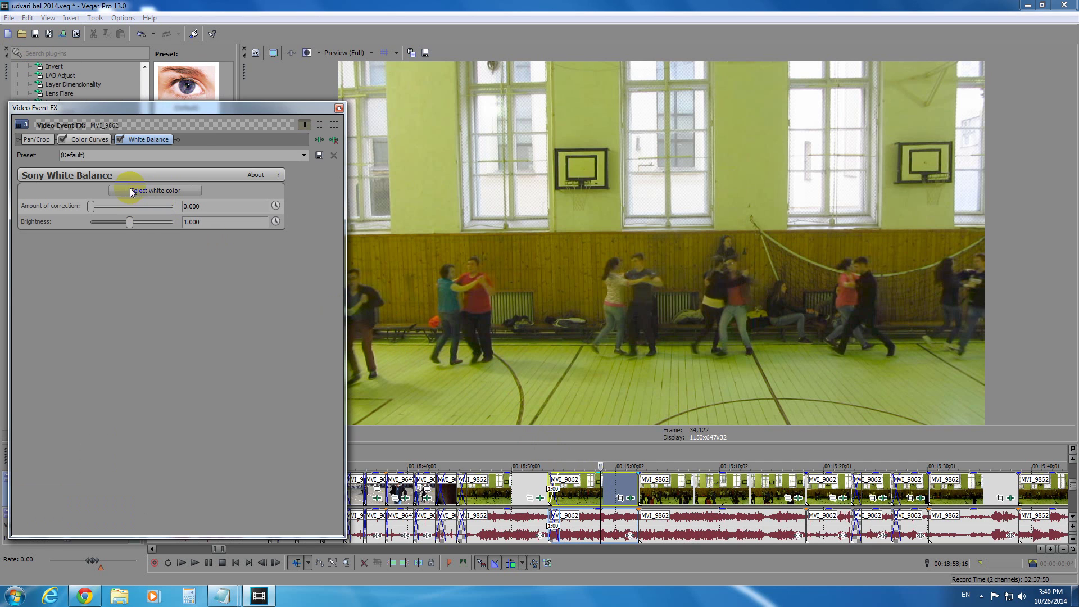
{"action": "left_click", "coordinate": [168, 189]}
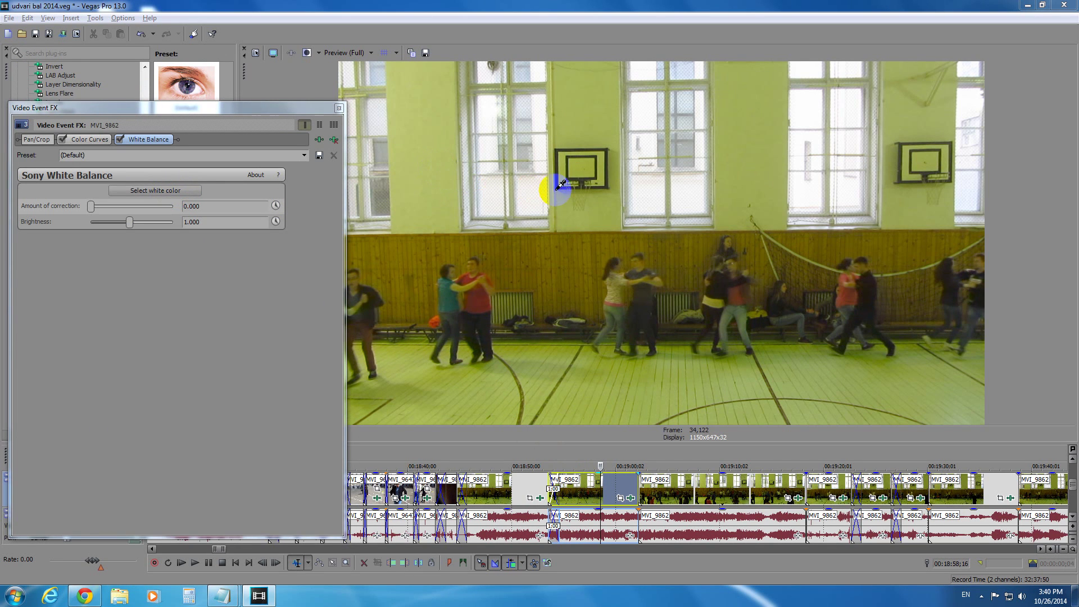
{"action": "left_click", "coordinate": [582, 172]}
{"action": "mouse_move", "coordinate": [582, 174]}
{"action": "left_mouse_down"}
{"action": "mouse_move", "coordinate": [592, 163]}
{"action": "mouse_move", "coordinate": [583, 168]}
{"action": "left_mouse_up"}
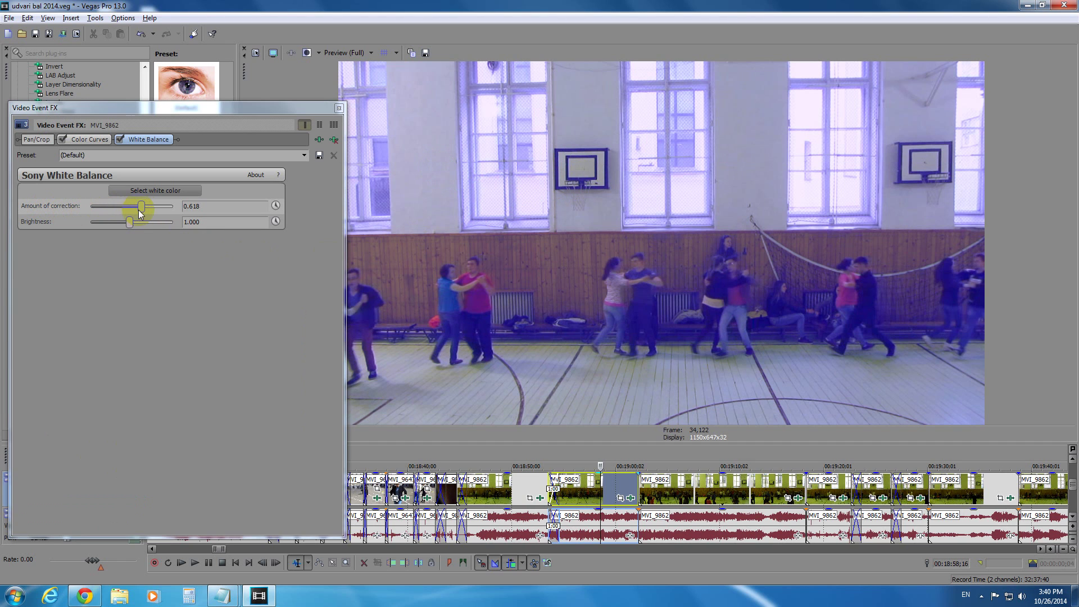
Lower the White Balance Amount of correction slider to about 0.388
{"action": "left_click_drag", "start_coordinate": [140, 208], "coordinate": [122, 210]}
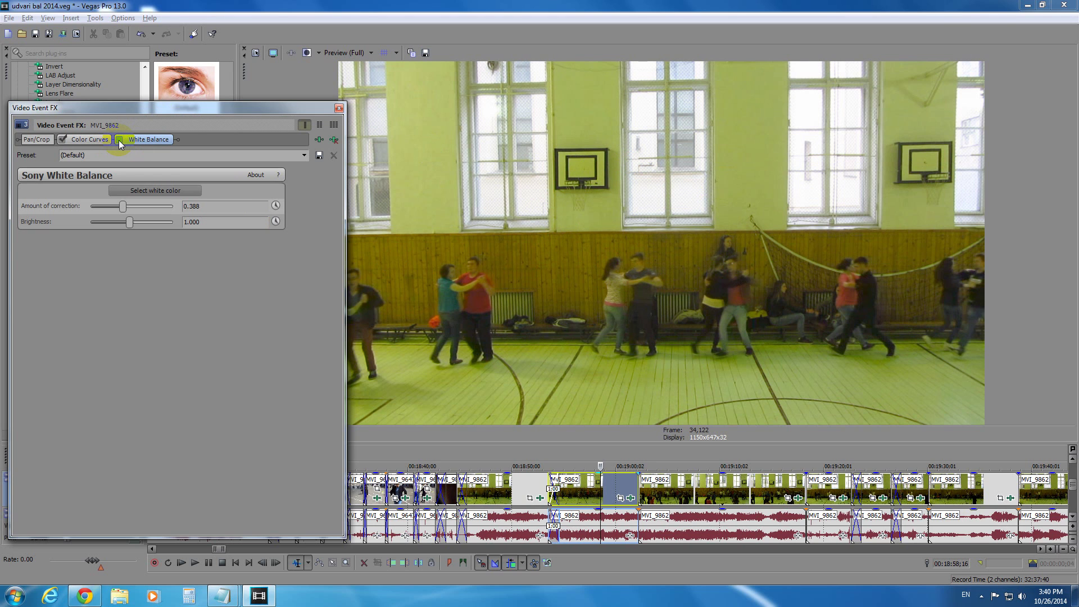
{"action": "left_click", "coordinate": [119, 140]}
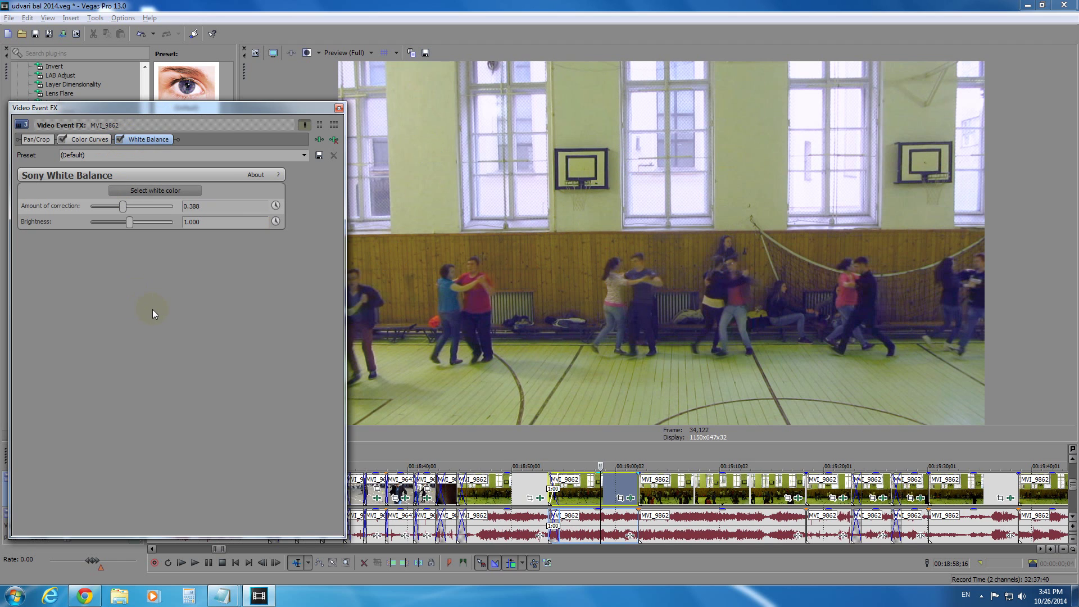